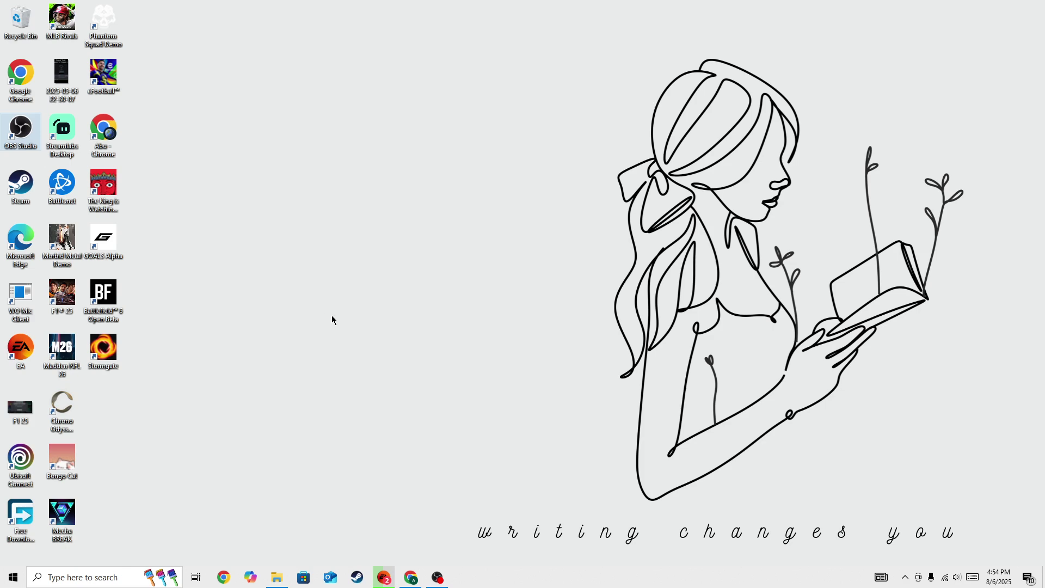
Step: Restore the EA app and show the Battlefield 6 Open Beta game page
click(384, 577)
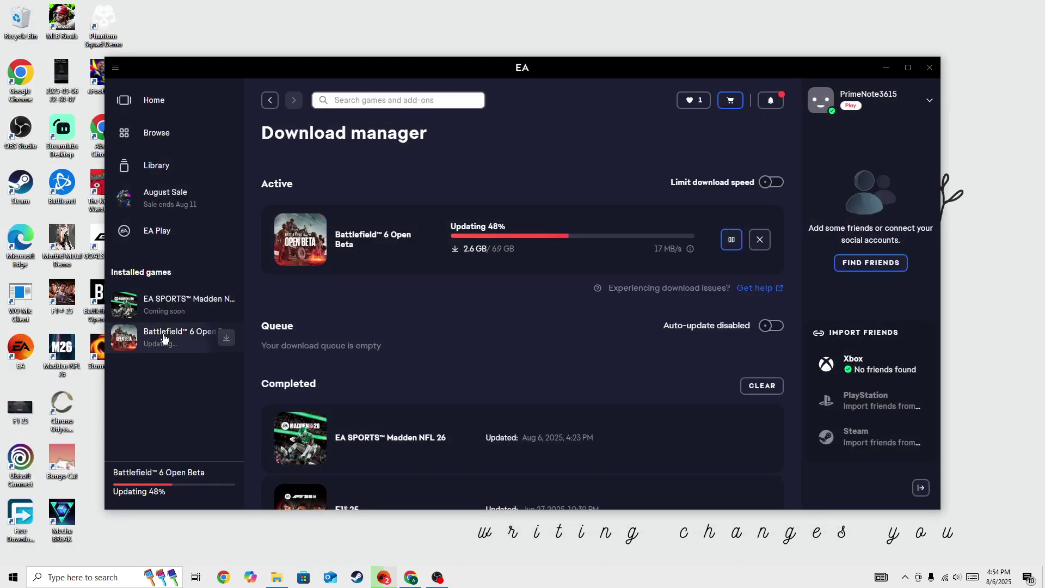
click(164, 338)
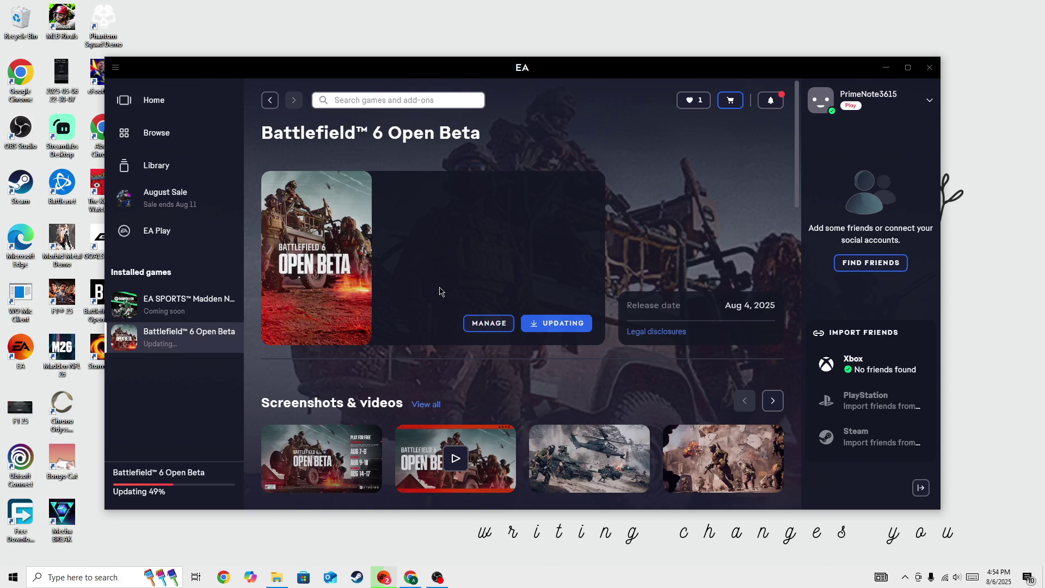
right_click(12, 578)
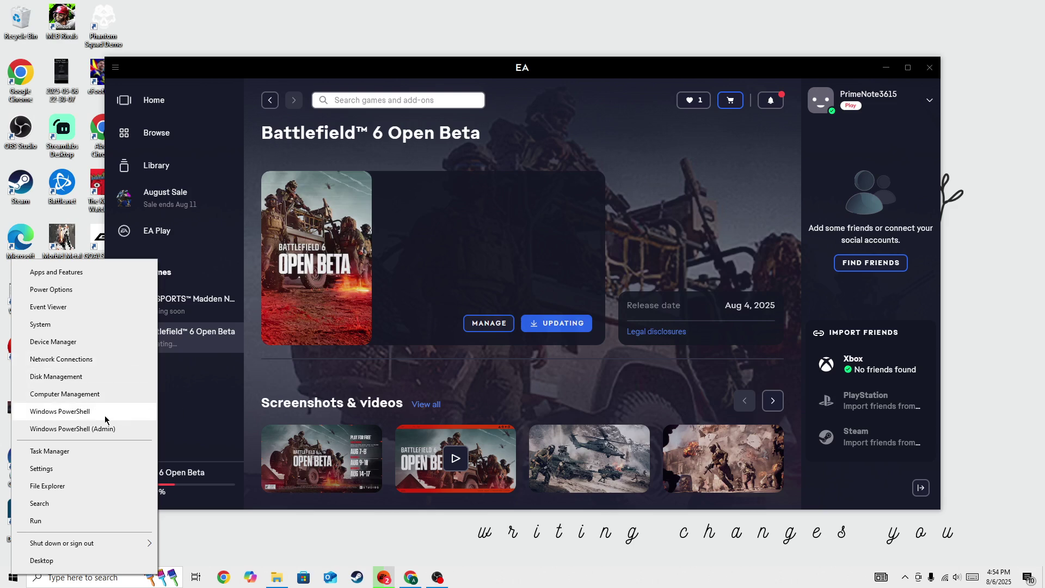
click(53, 342)
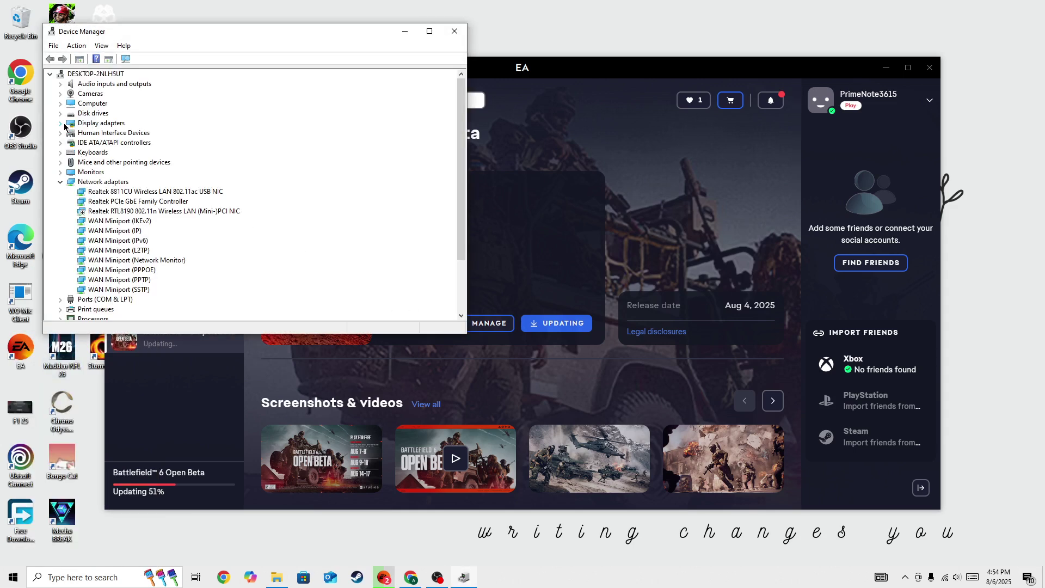
click(60, 123)
right_click(106, 133)
click(234, 118)
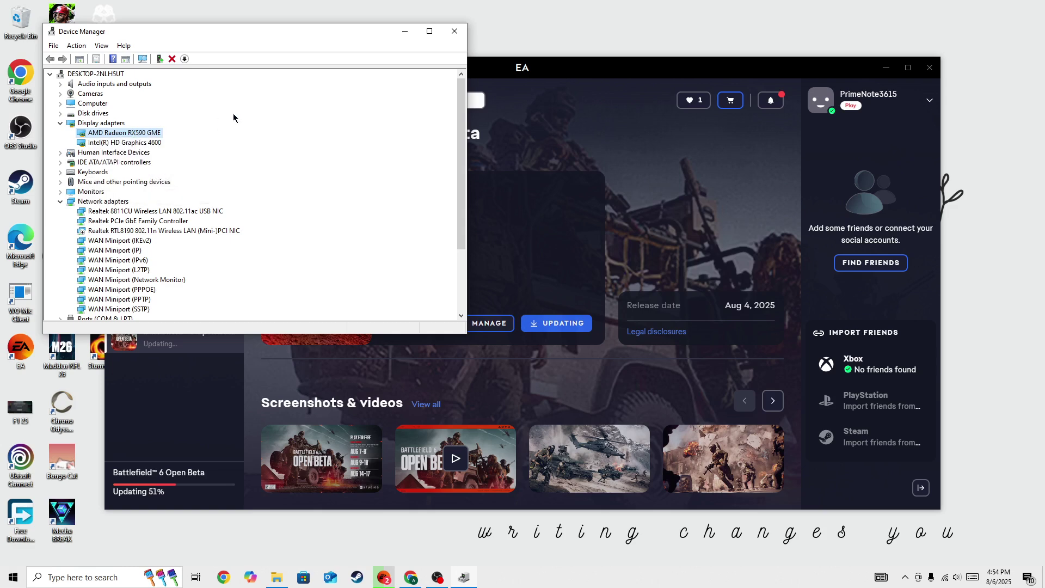
right_click(137, 136)
click(162, 197)
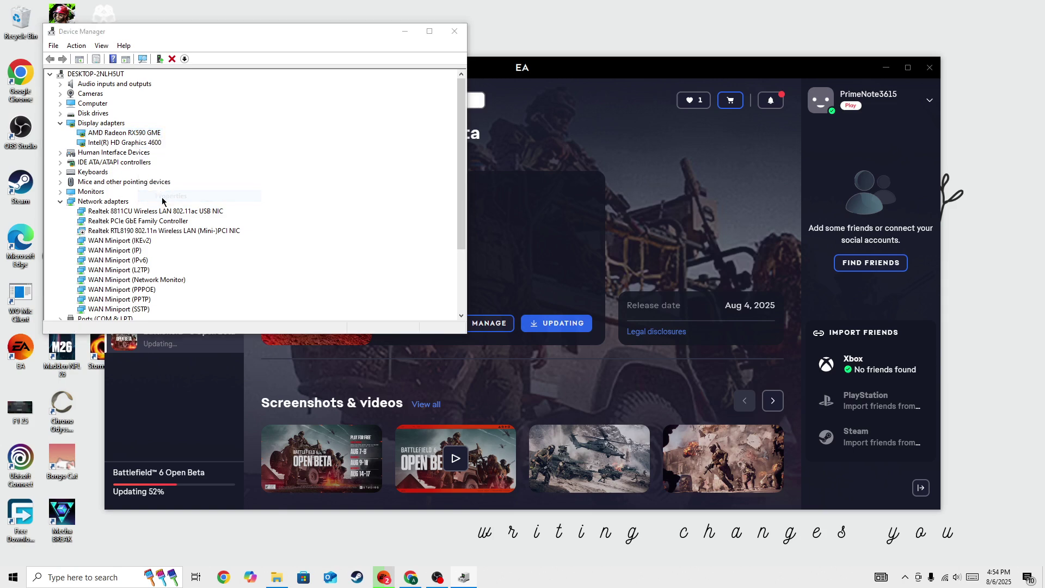
click(189, 82)
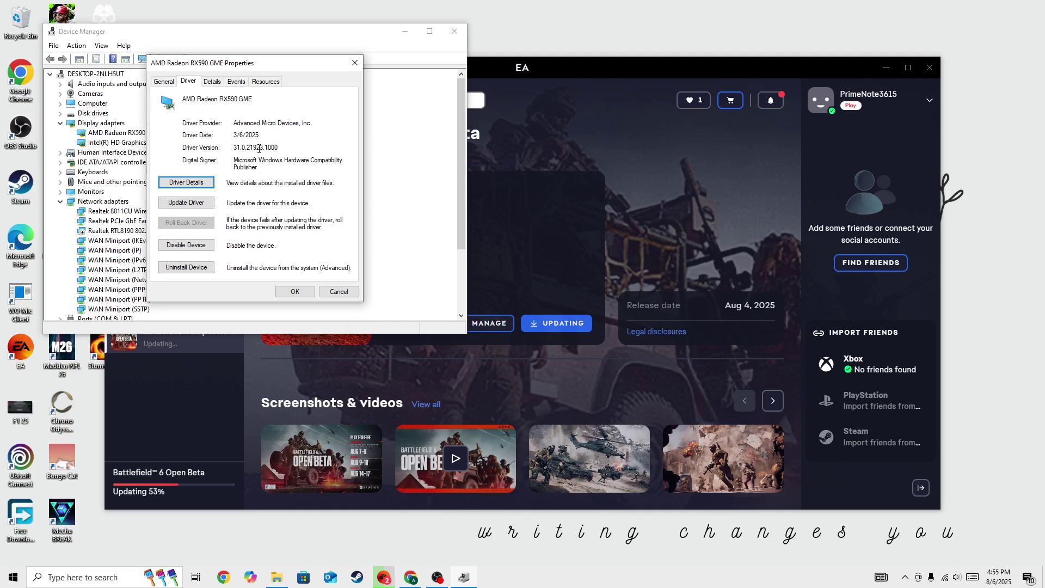
drag(267, 148, 229, 146)
click(355, 63)
Step: Close Device Manager and launch Registry Editor by searching Windows for 'Registry edit'
click(454, 31)
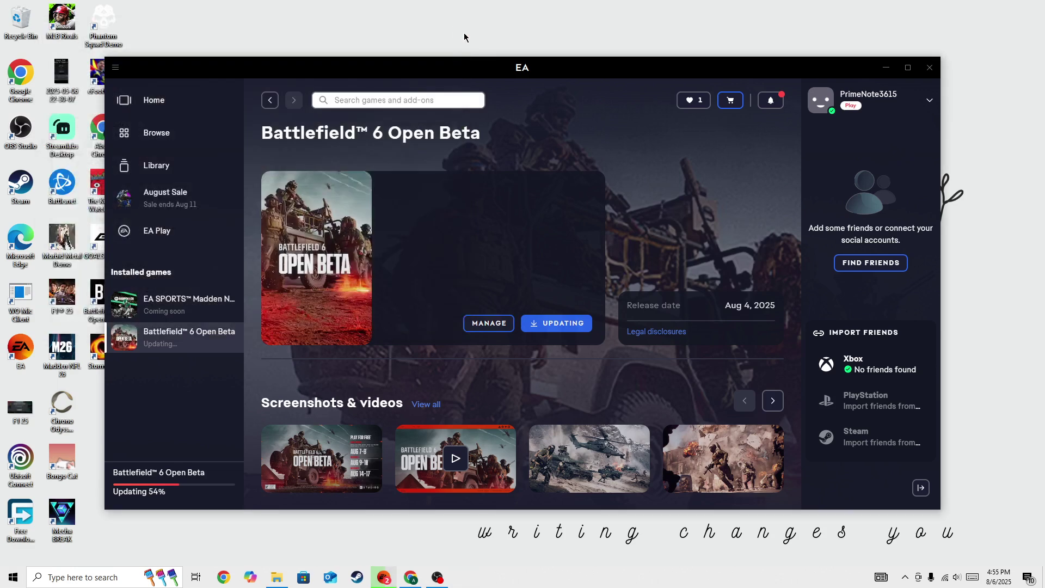
click(109, 577)
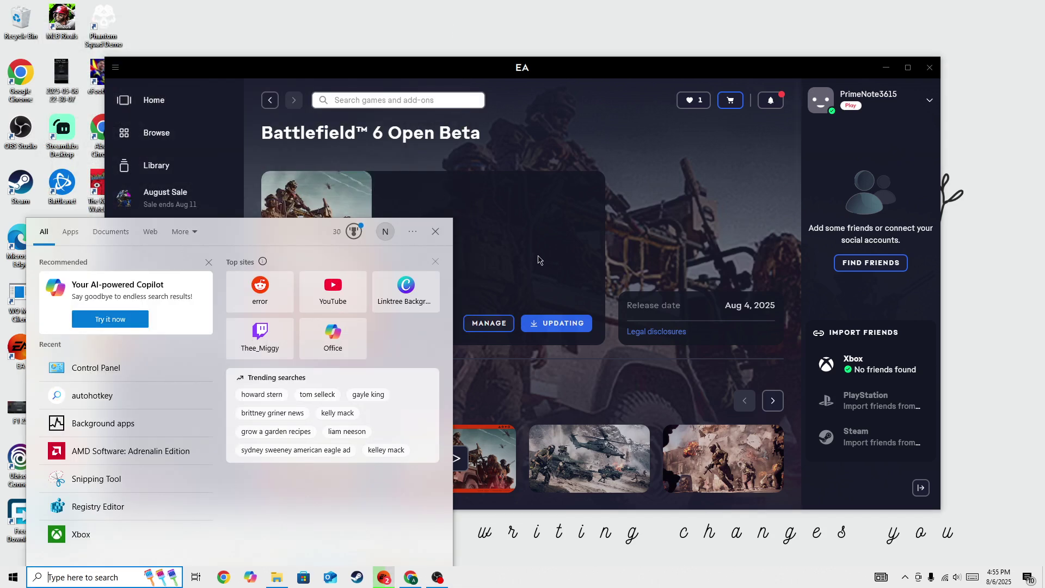
click(577, 233)
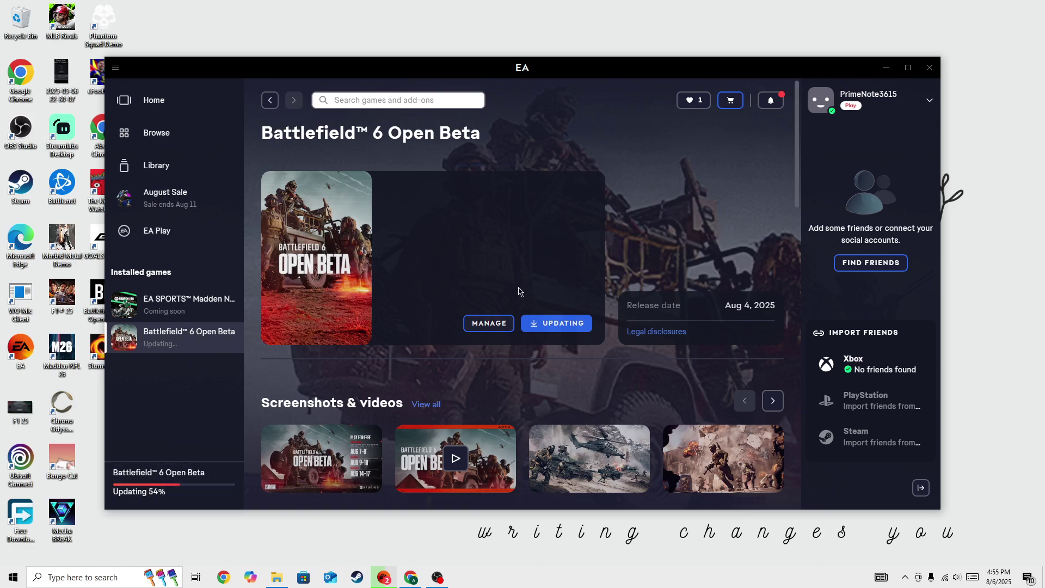
click(111, 573)
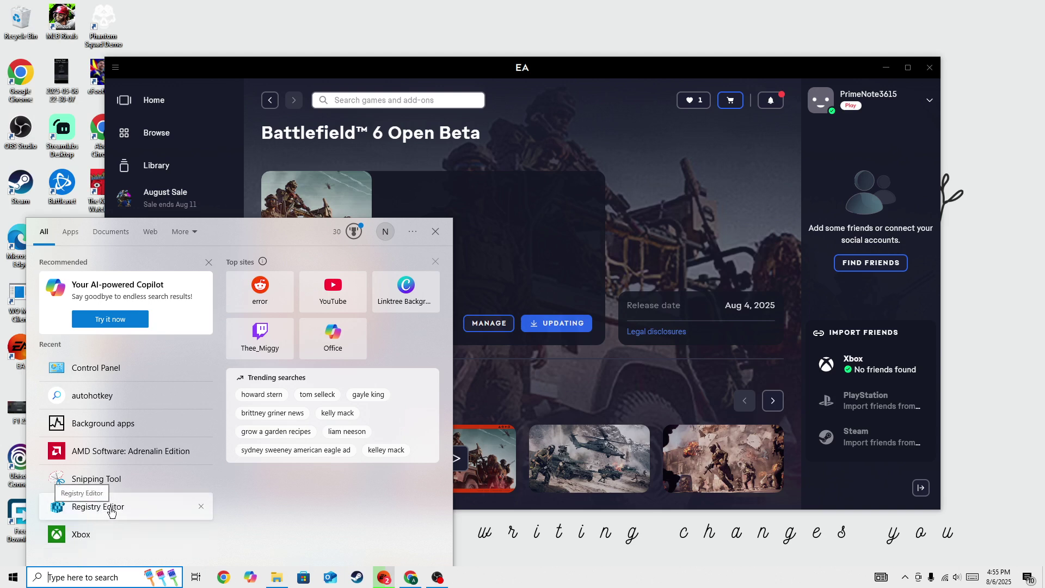
text(Re)
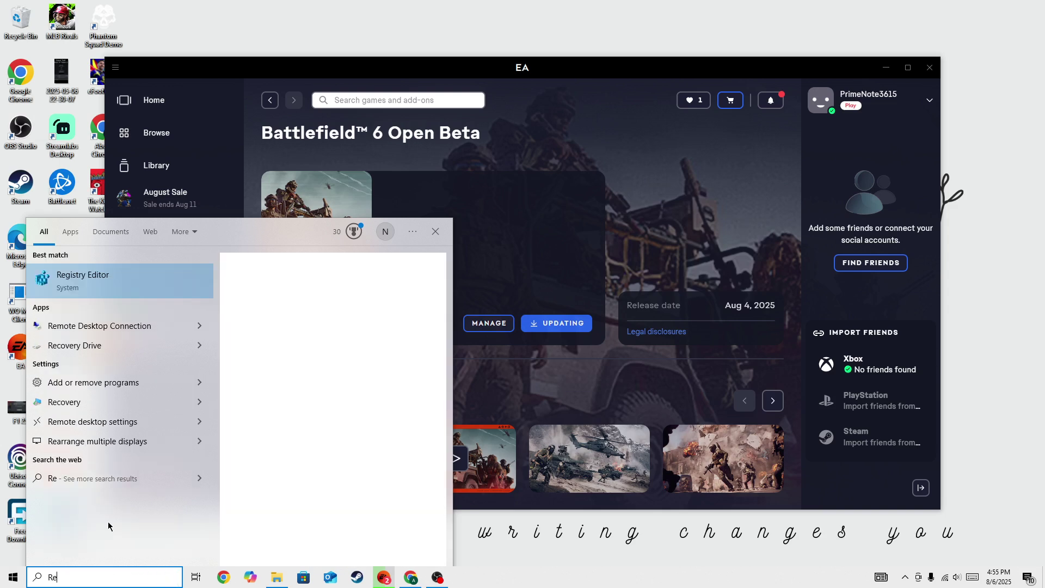
text(gist)
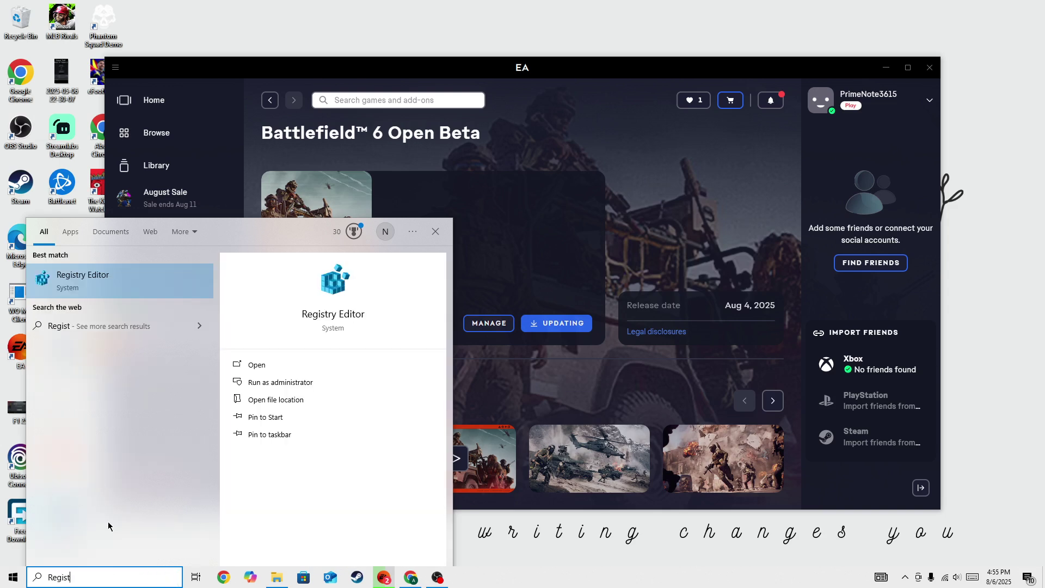
text(ry editi)
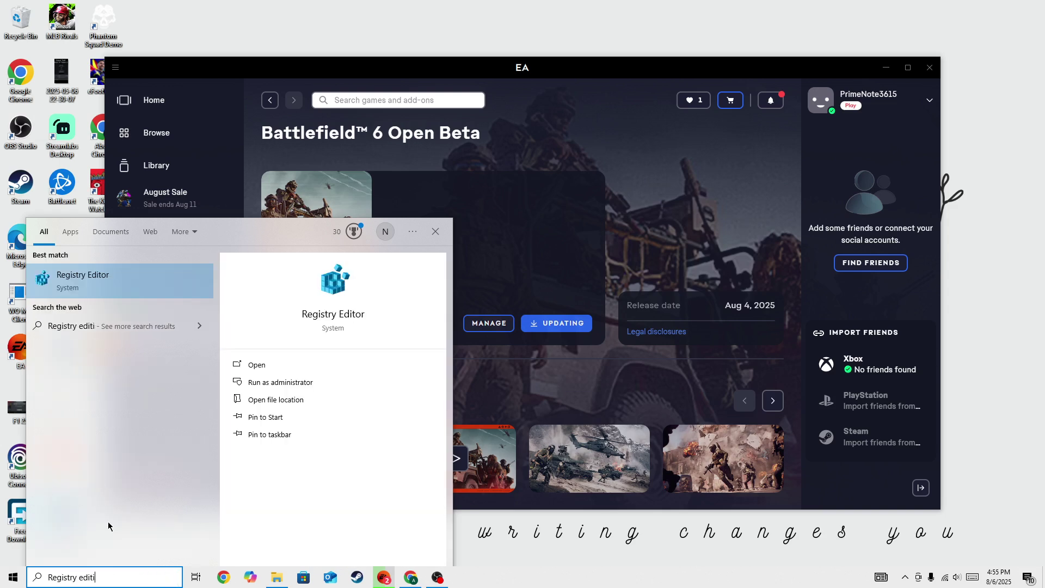
key(BackSpace)
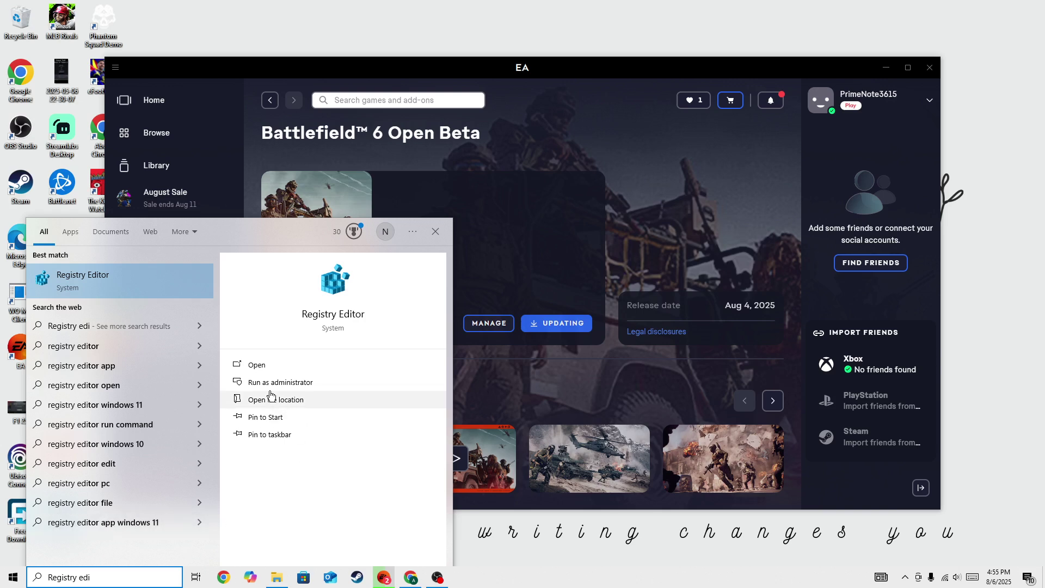
click(261, 364)
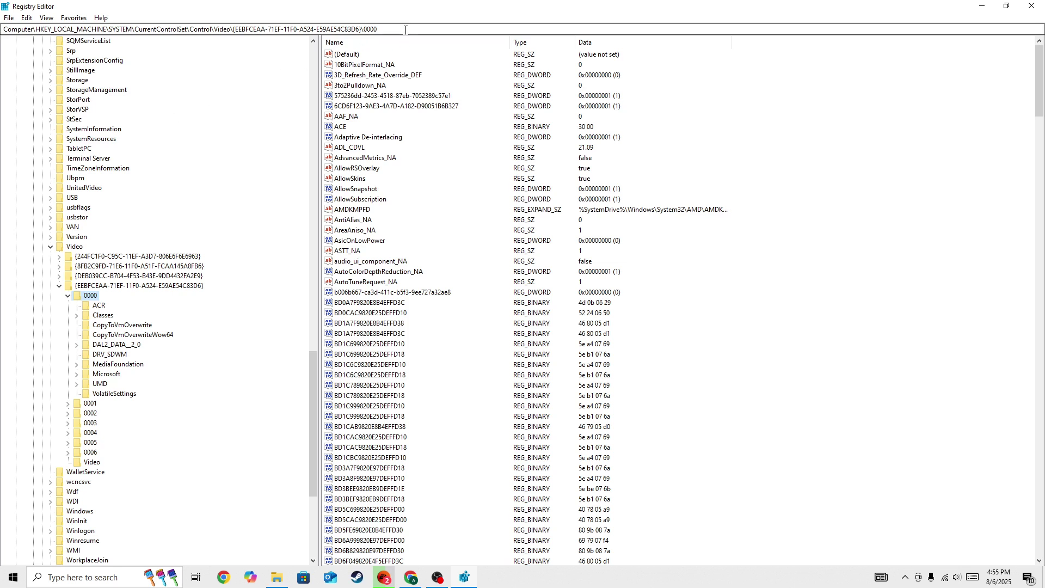
Step: Examine the HKEY_LOCAL_MACHINE\SYSTEM\CurrentControlSet\Control\Video\...\0000 path in the address bar
drag(378, 30, 1, 41)
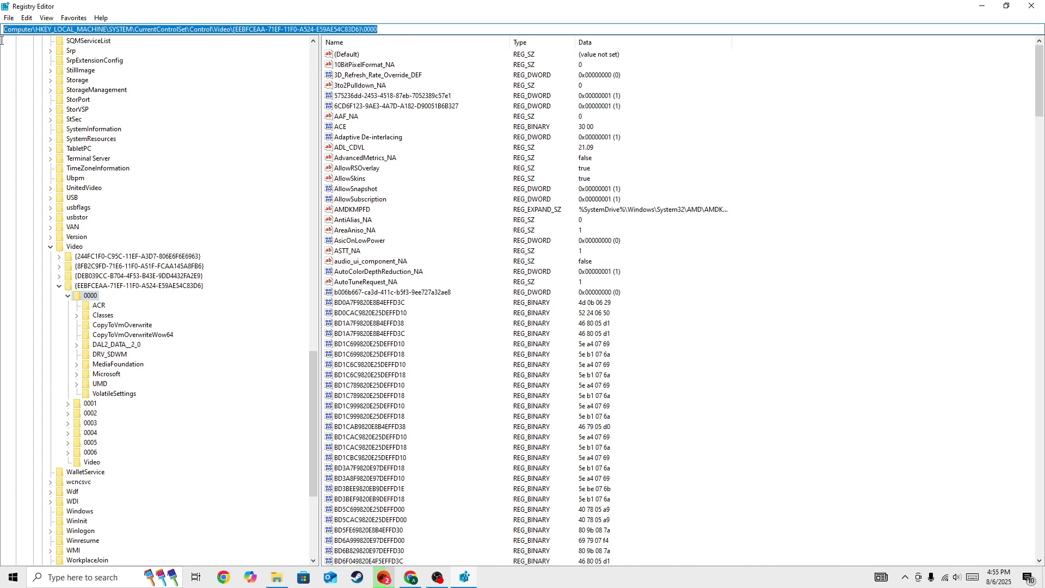
click(35, 29)
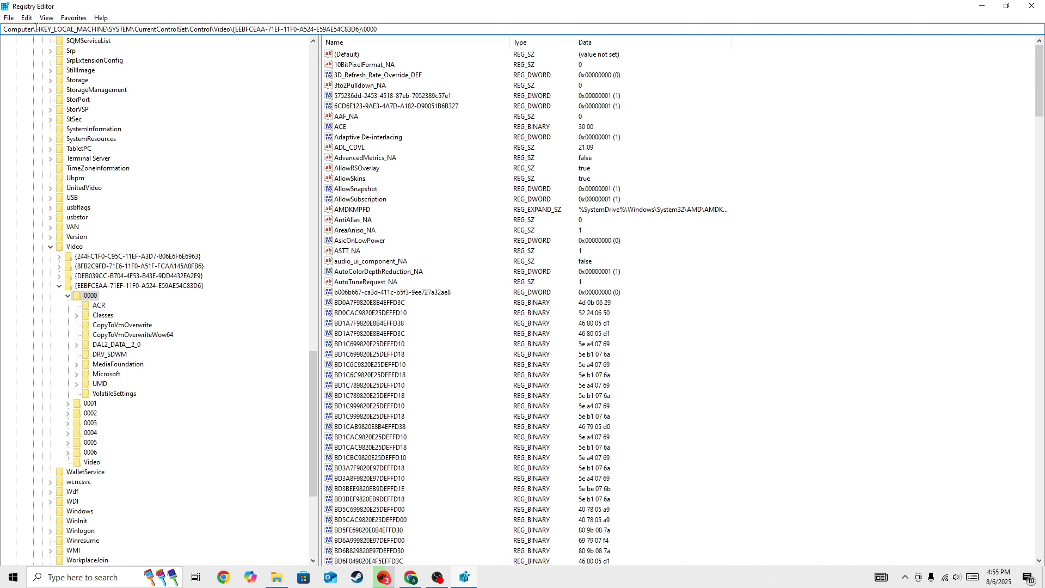
drag(44, 29, 205, 29)
click(110, 29)
click(204, 28)
mouse_move(382, 30)
mouse_down()
mouse_move(353, 31)
mouse_move(365, 31)
mouse_up()
Step: Collapse the 0000 key's subkeys and scroll through its driver values
click(63, 294)
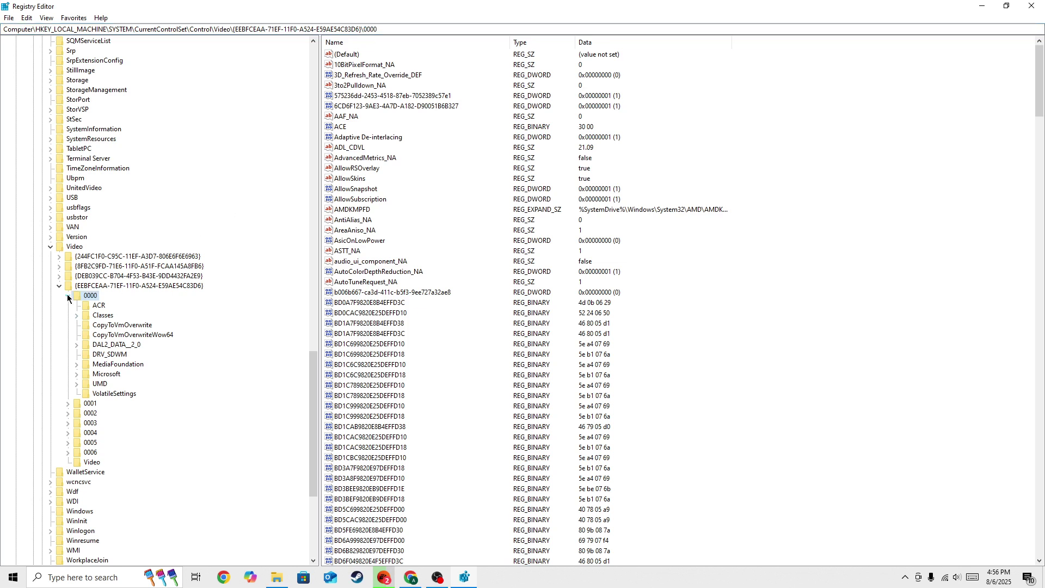
click(67, 295)
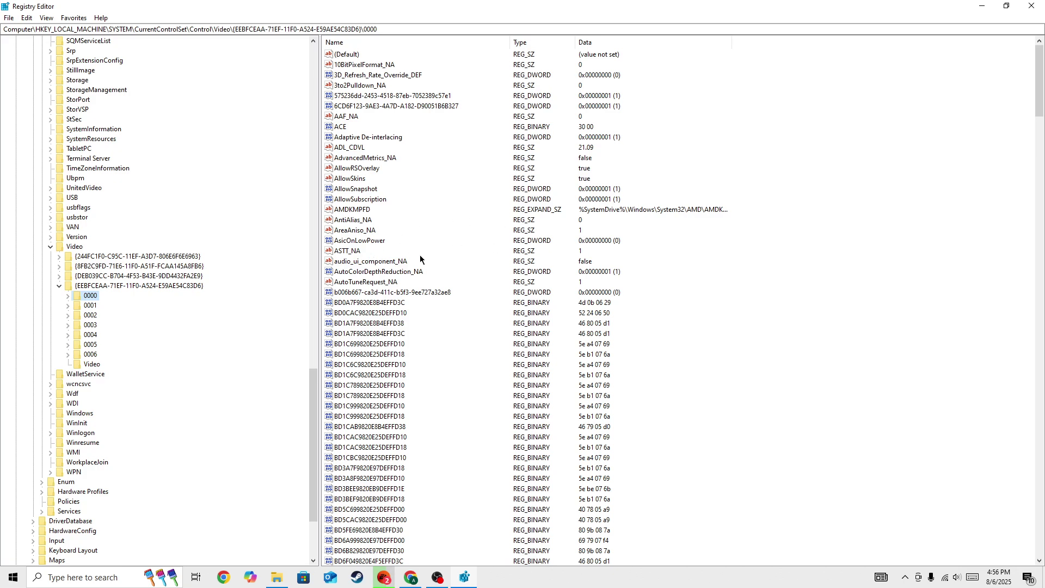
scroll(420, 259, down, 20)
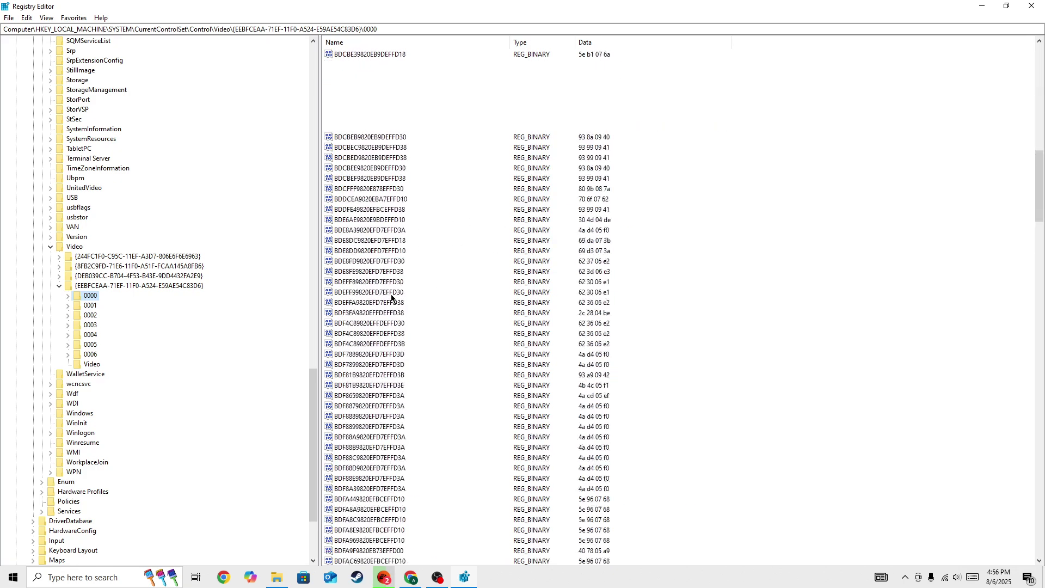
scroll(391, 298, up, 20)
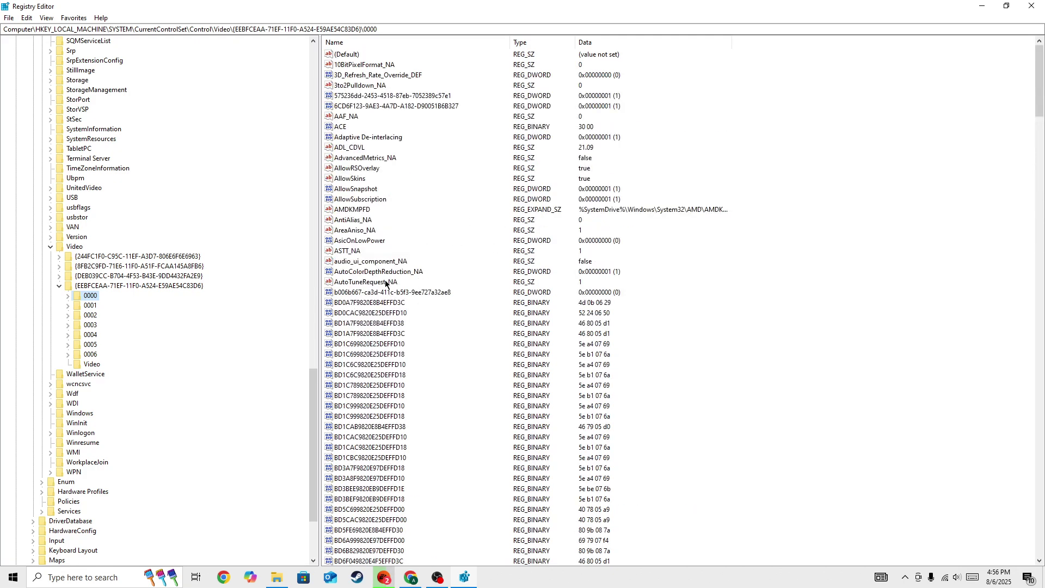
Step: Check the values of the {244FC1F0-C95C-11EF-A3D7-806E6F6E6963} adapter's 0000 key, then collapse it
click(58, 287)
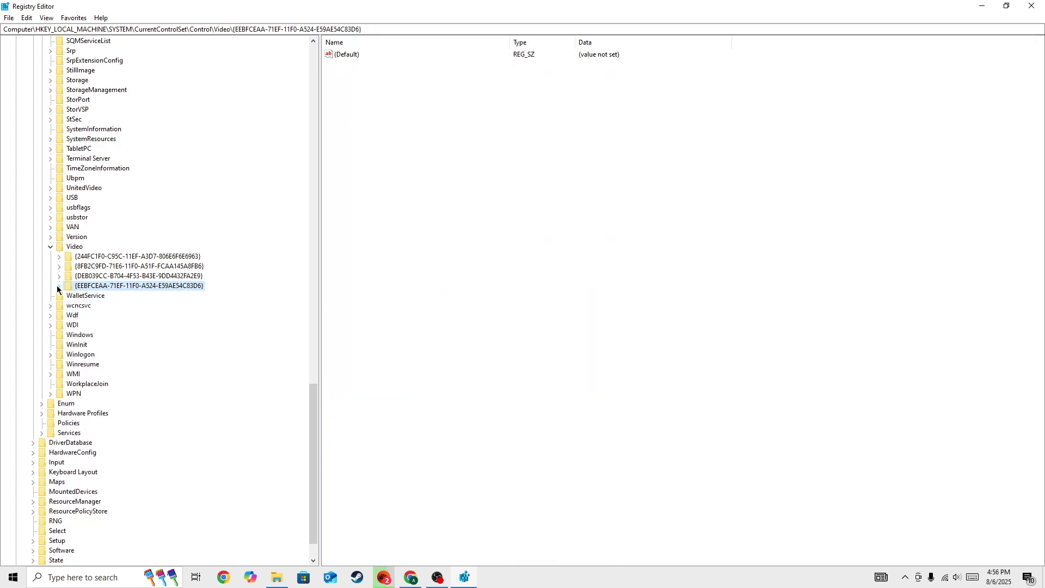
click(59, 257)
click(89, 267)
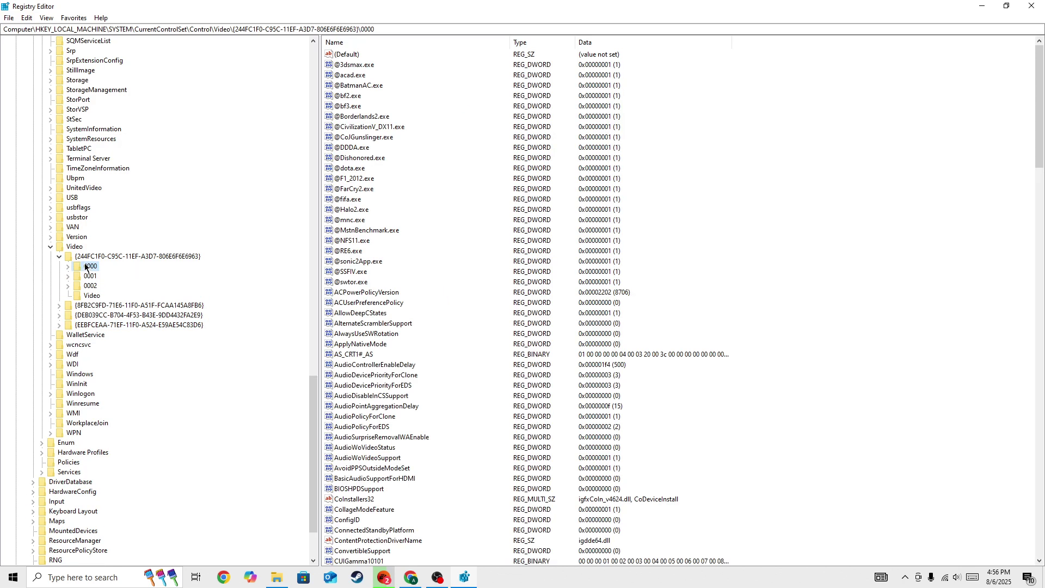
scroll(387, 275, down, 20)
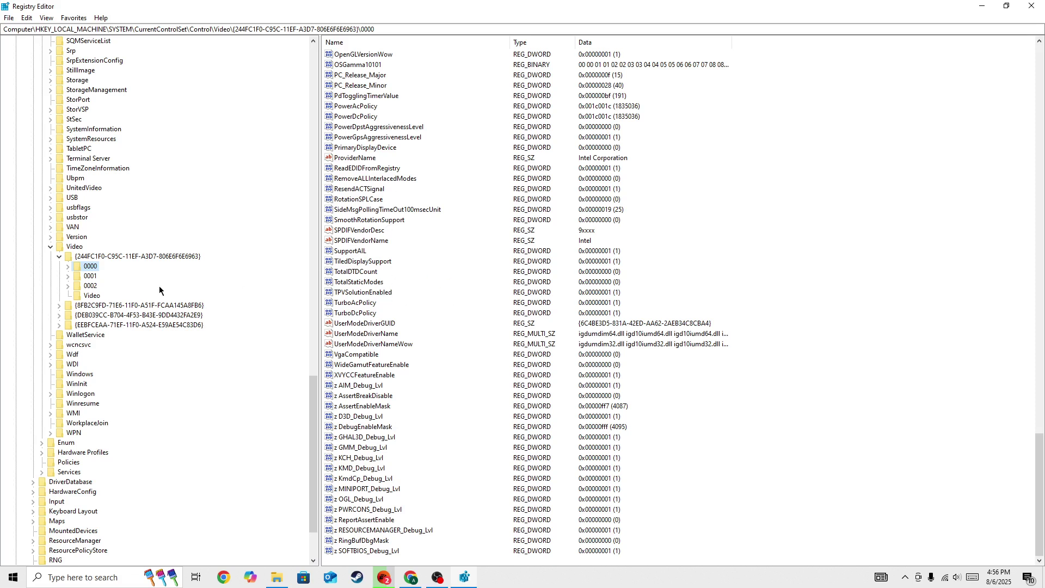
click(59, 257)
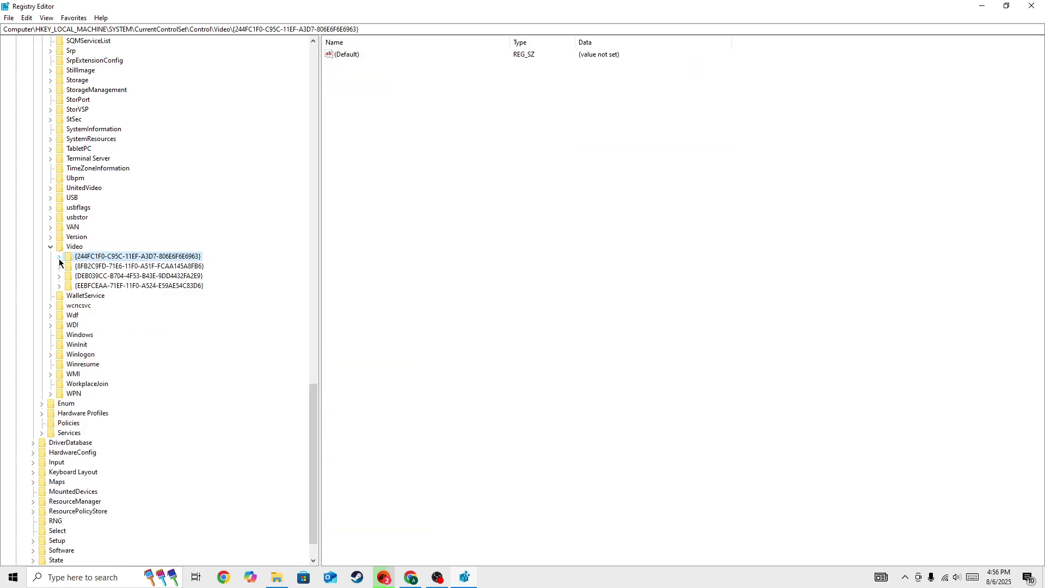
Step: Open the AMD adapter's 0000 key and open RadeonSoftwareVersion, currently 25.10.13.04
click(57, 286)
click(76, 294)
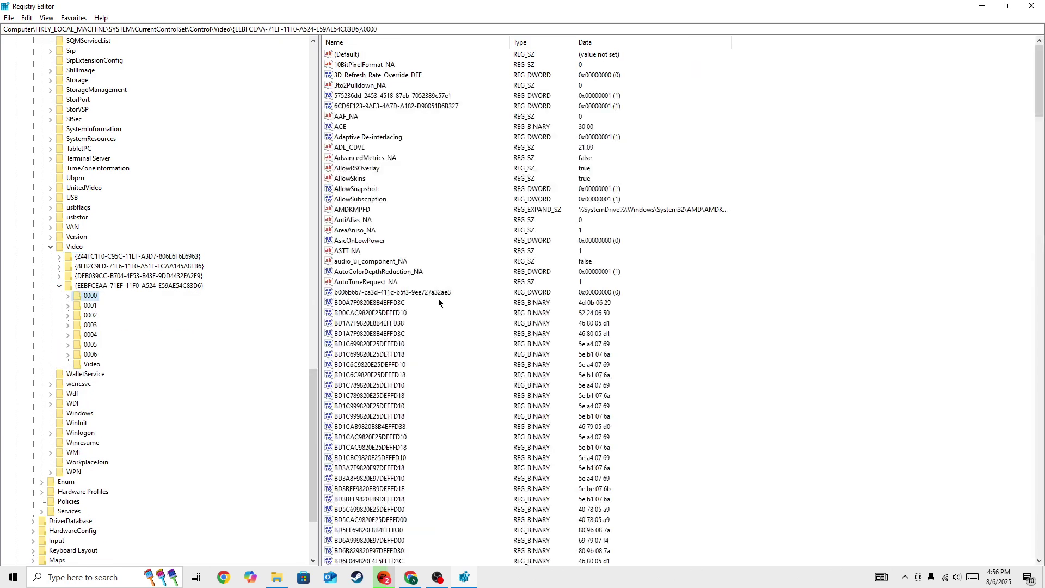
scroll(438, 298, down, 15)
scroll(439, 299, down, 20)
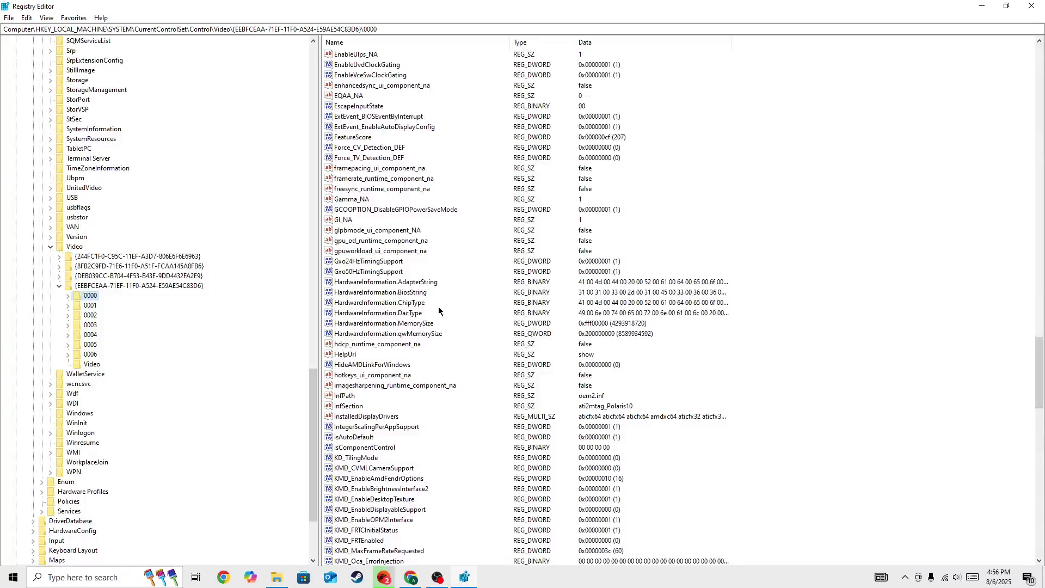
scroll(439, 311, down, 20)
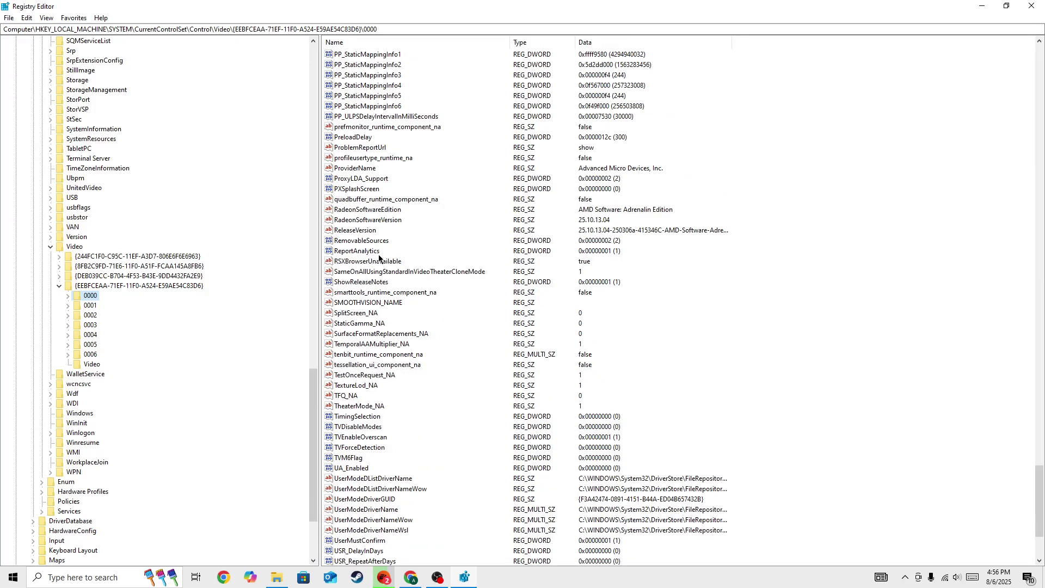
click(356, 221)
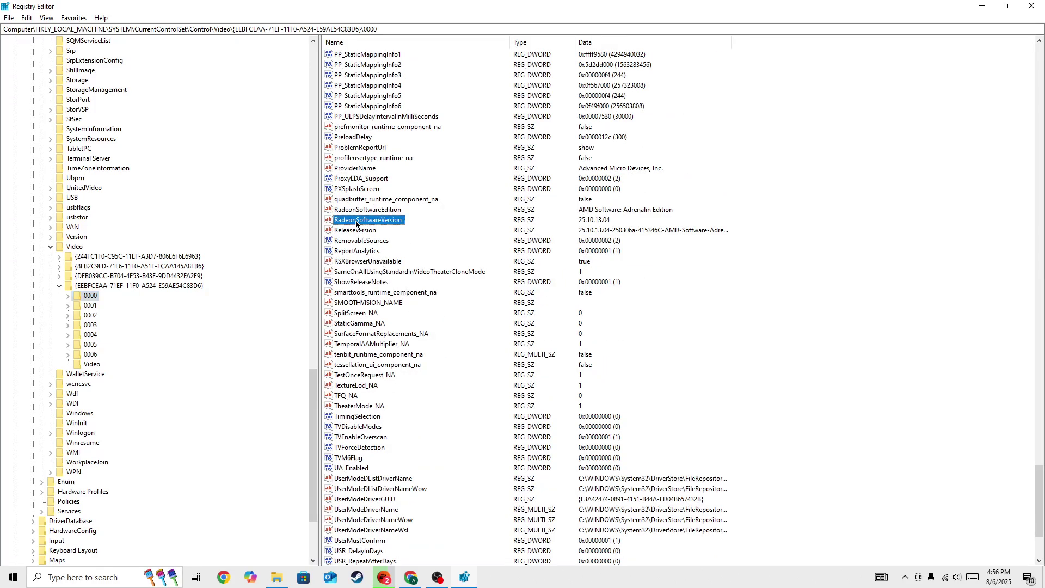
click(599, 220)
click(366, 222)
double_click(365, 222)
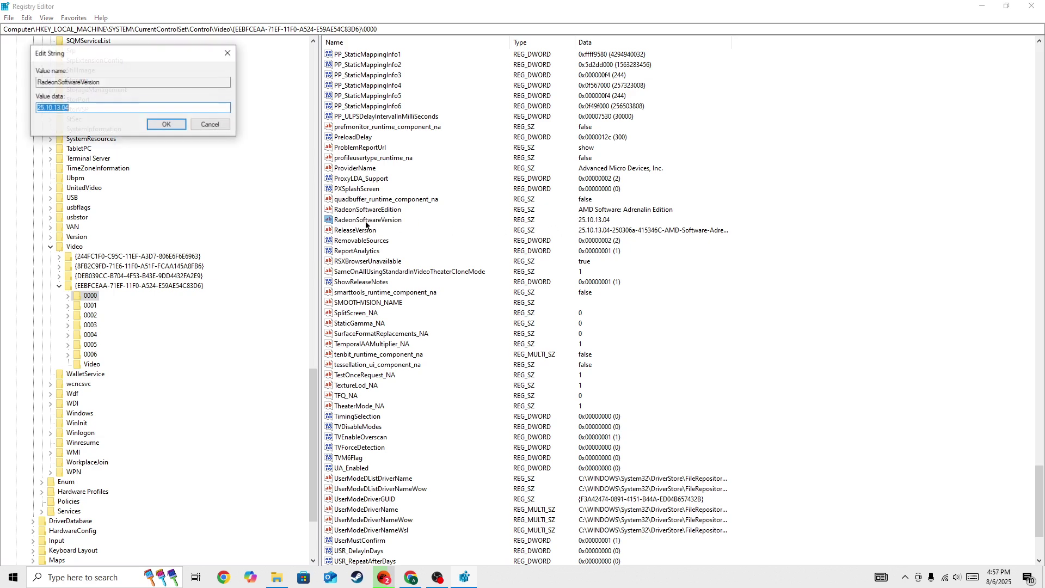
click(65, 107)
drag(66, 107, 36, 113)
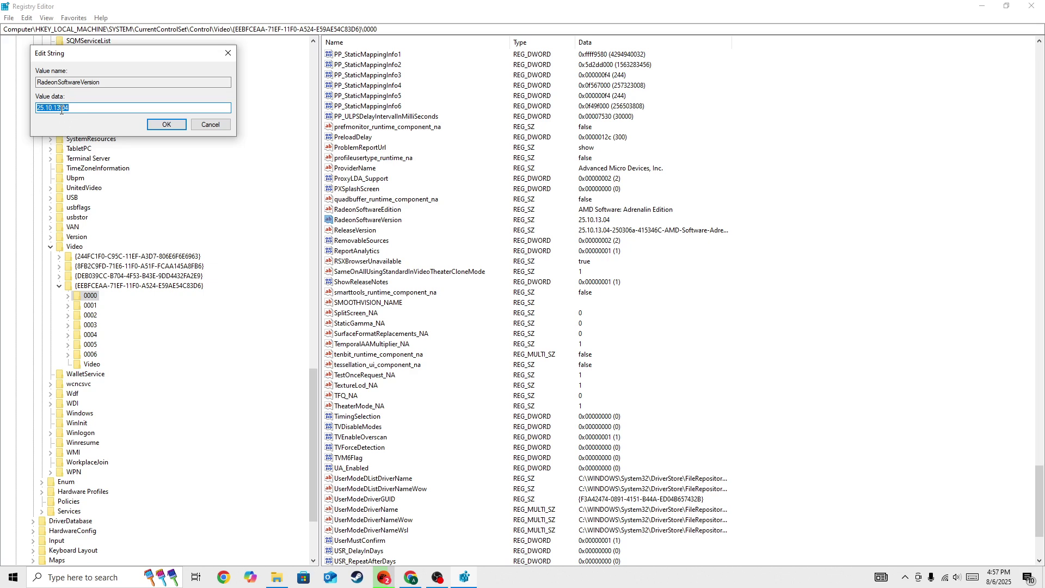
click(61, 109)
drag(73, 112, 33, 110)
click(174, 125)
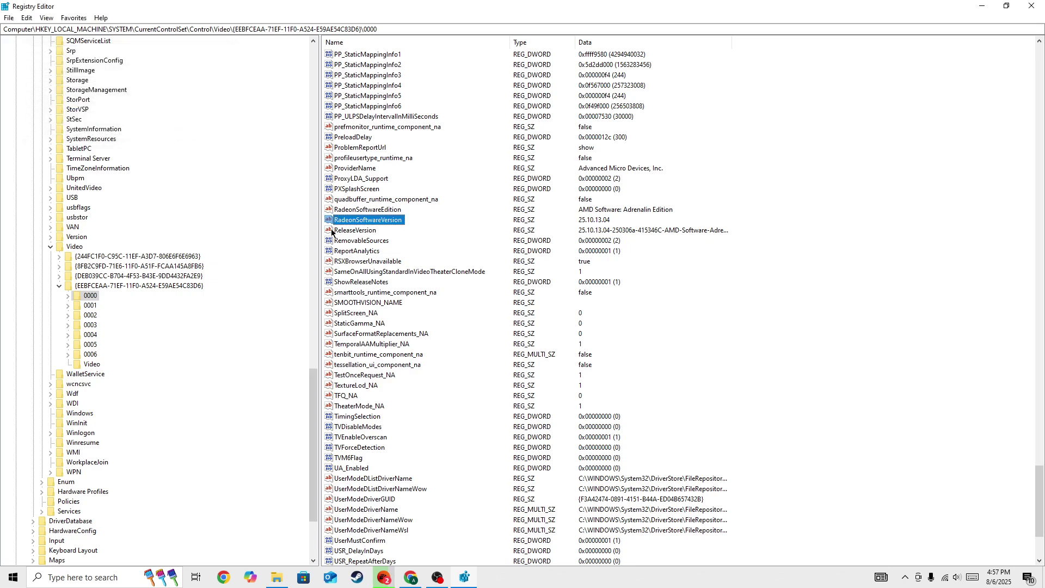
double_click(351, 233)
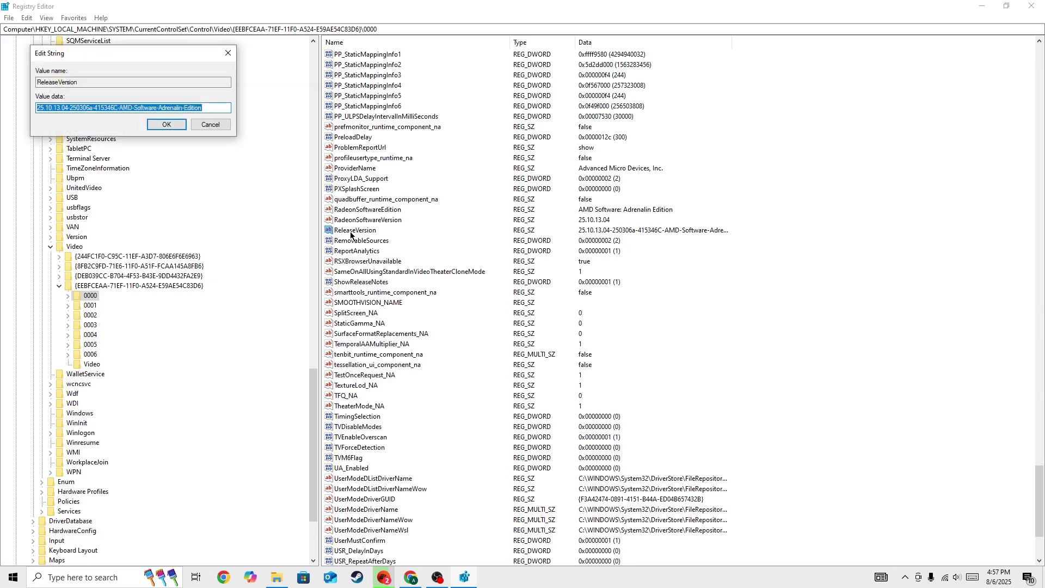
click(70, 109)
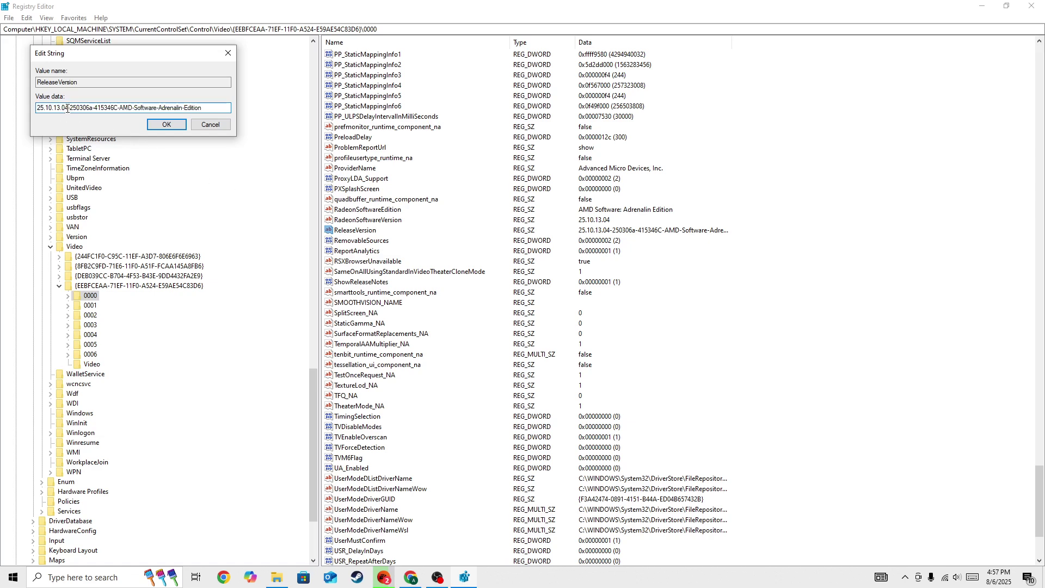
drag(64, 111, 34, 111)
click(162, 127)
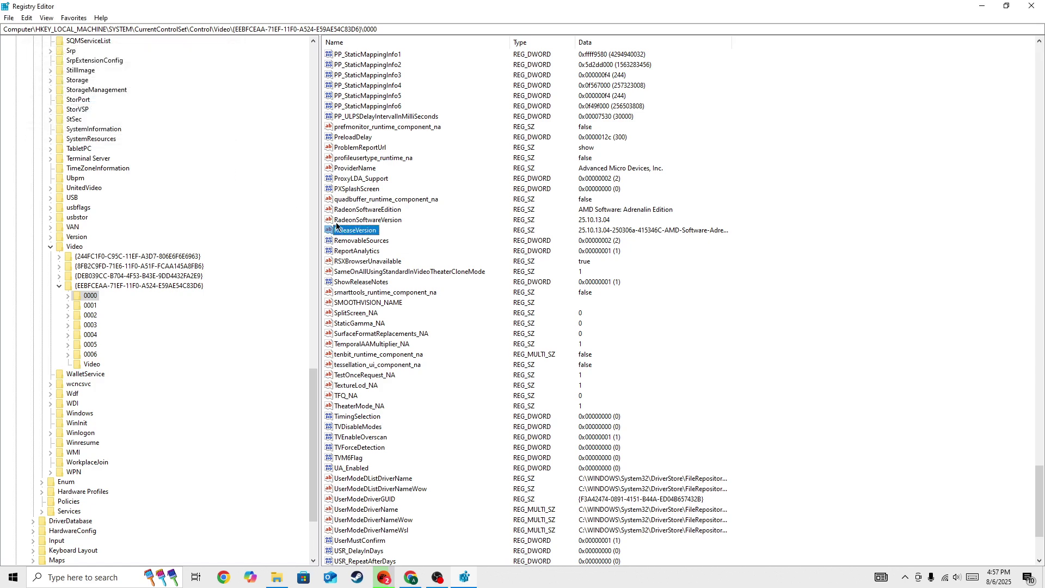
click(364, 222)
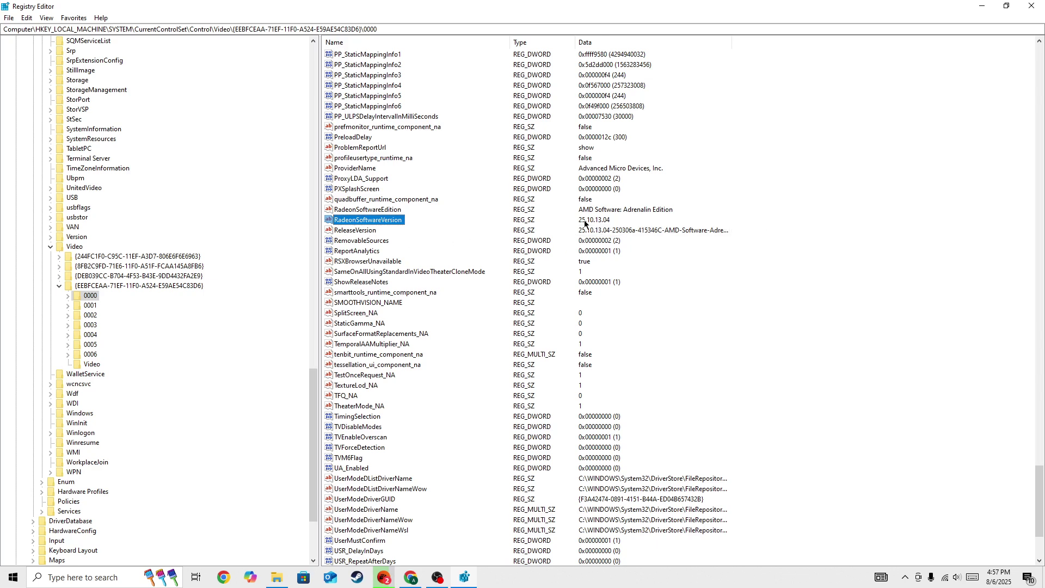
Step: Close Registry Editor and view the Battlefield 6 Open Beta update at 73% in Download manager
click(1032, 6)
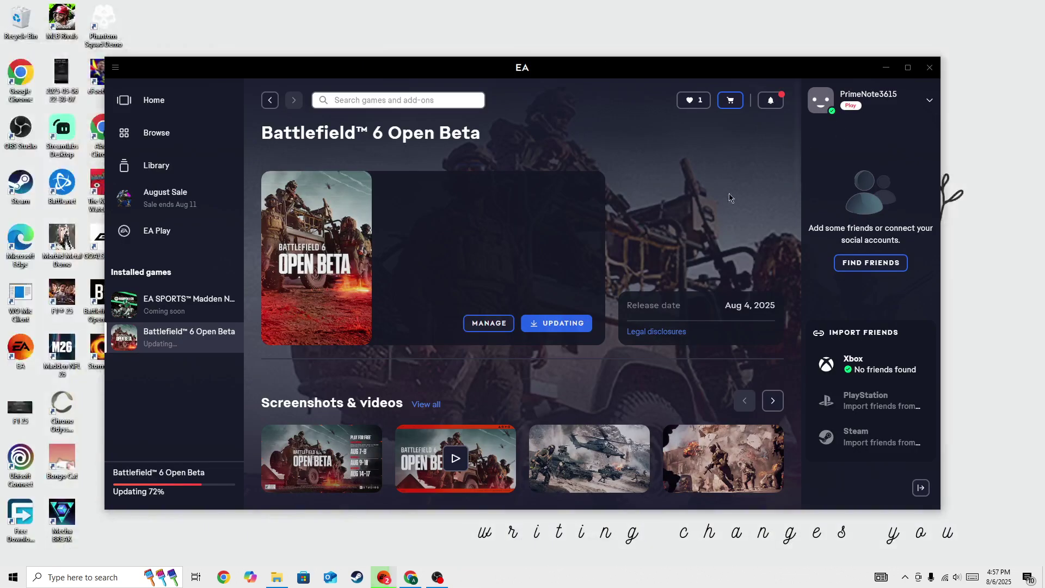
click(159, 491)
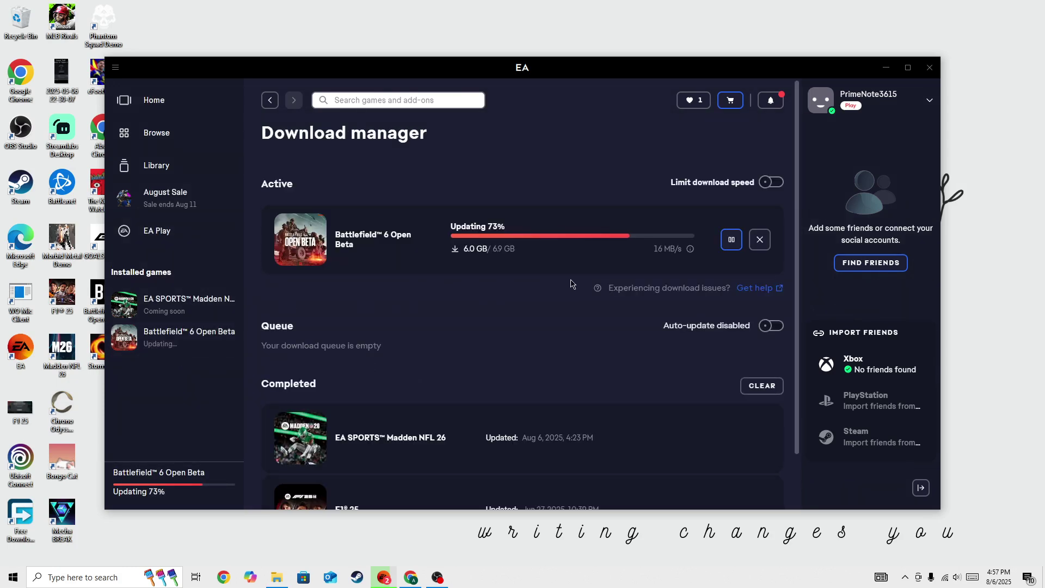
mouse_move(690, 255)
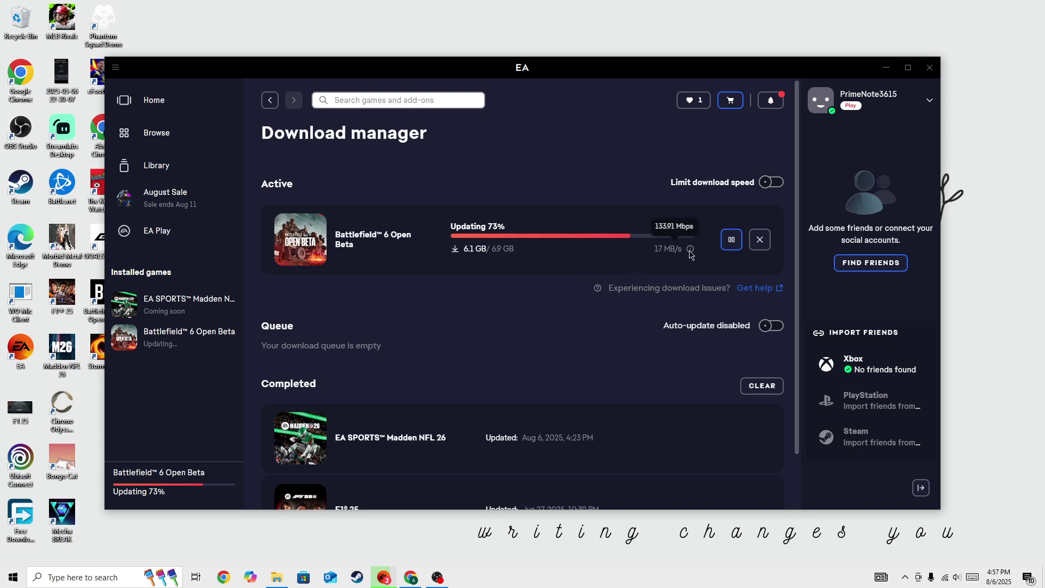